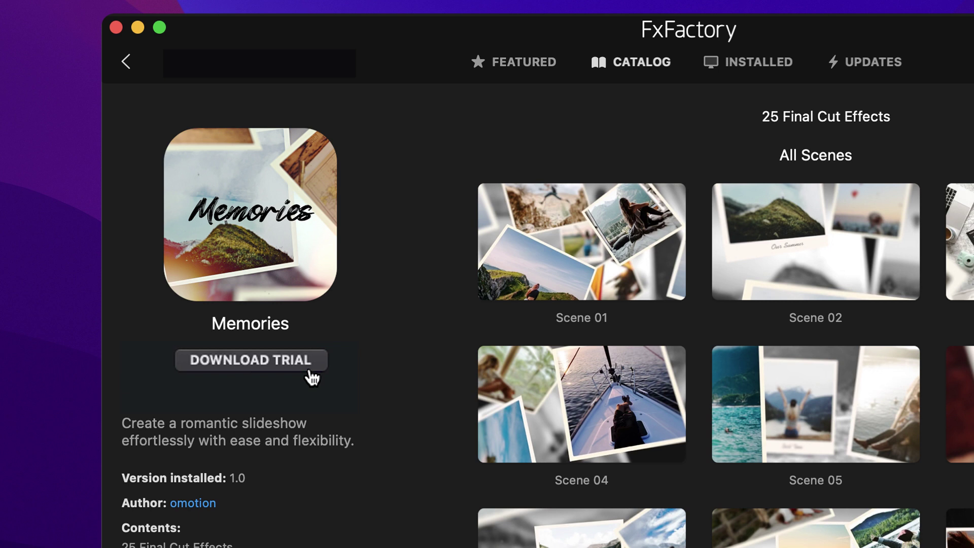
- Download the Memories trial in FxFactory so it loads on this system
left_click(309, 374)
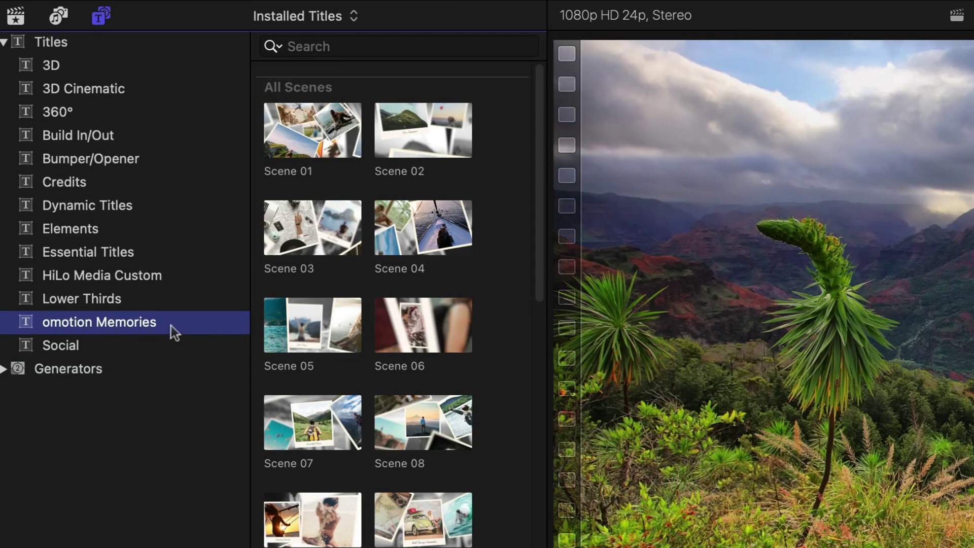
- Show the omotion Memories scene titles and effects in the Titles browser
left_click(107, 19)
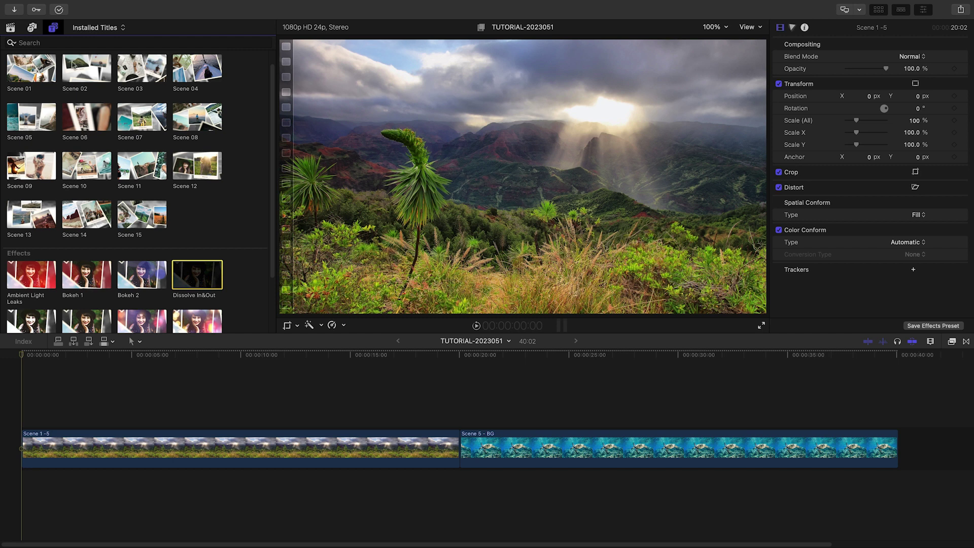
- Place the Scene 01 title above the Scene 1-5 clip and preview its animation
left_click_drag(43, 76, 30, 417)
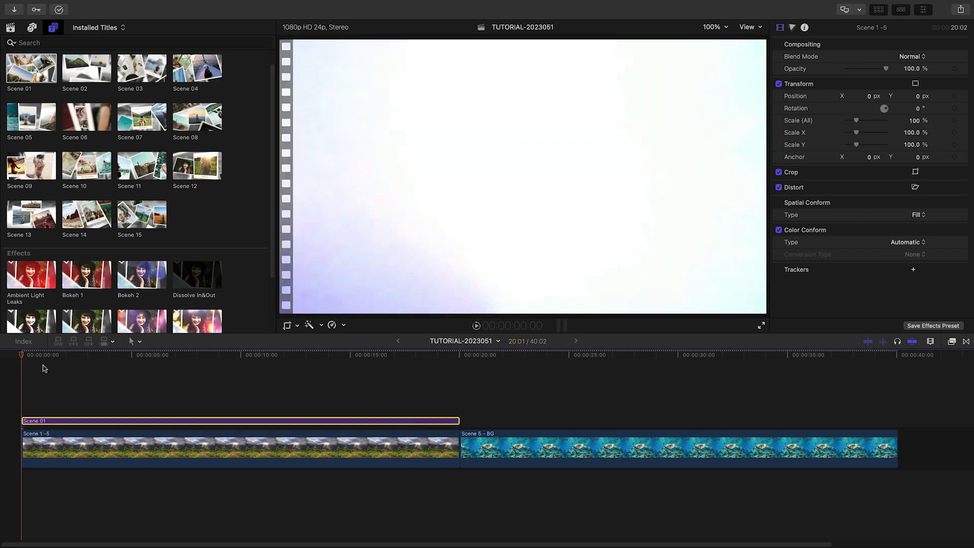
left_click_drag(31, 355, 235, 356)
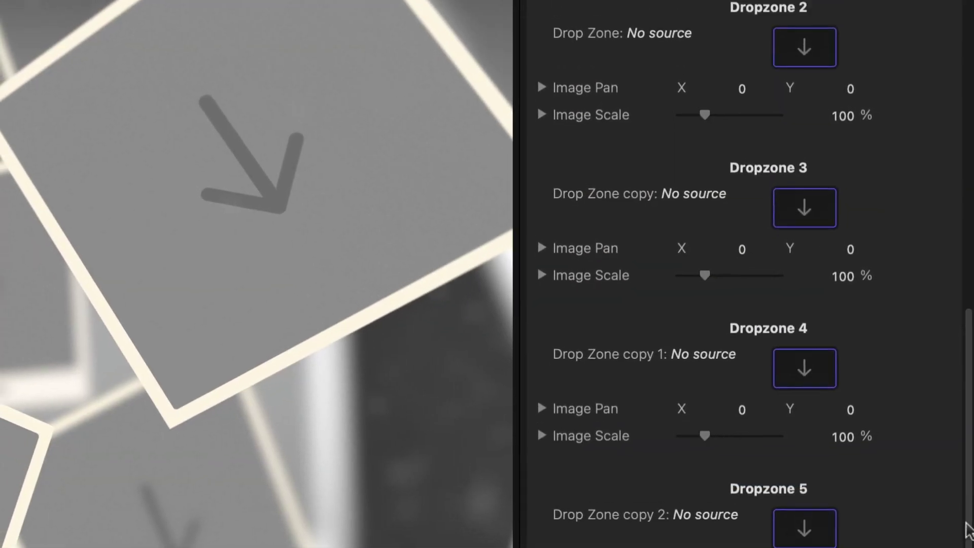
left_click_drag(966, 530, 971, 287)
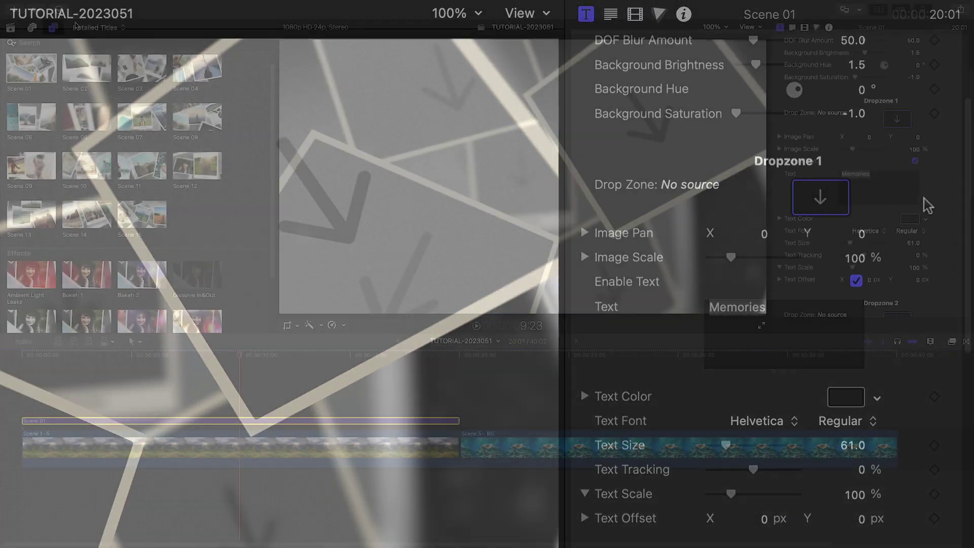
- Fill Scene 01's drop zones with Scene 1 Featured and the Scene 1-2 to 1-5 photos
left_click(14, 28)
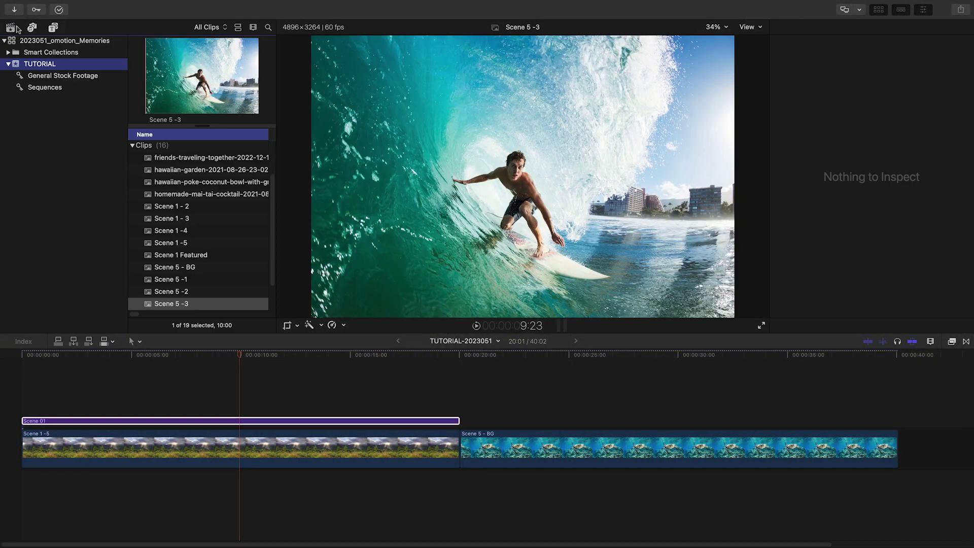
left_click(295, 422)
left_click_drag(971, 127, 971, 151)
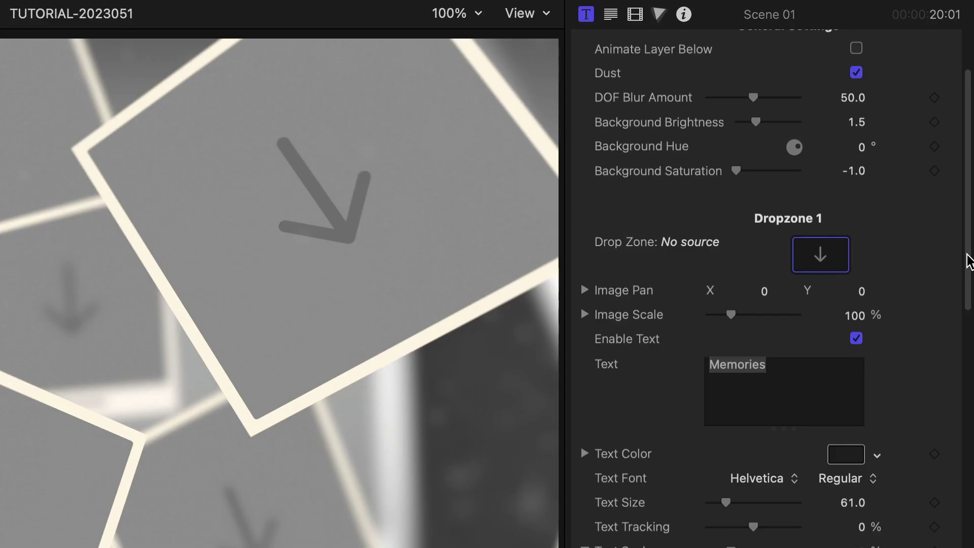
left_click(832, 252)
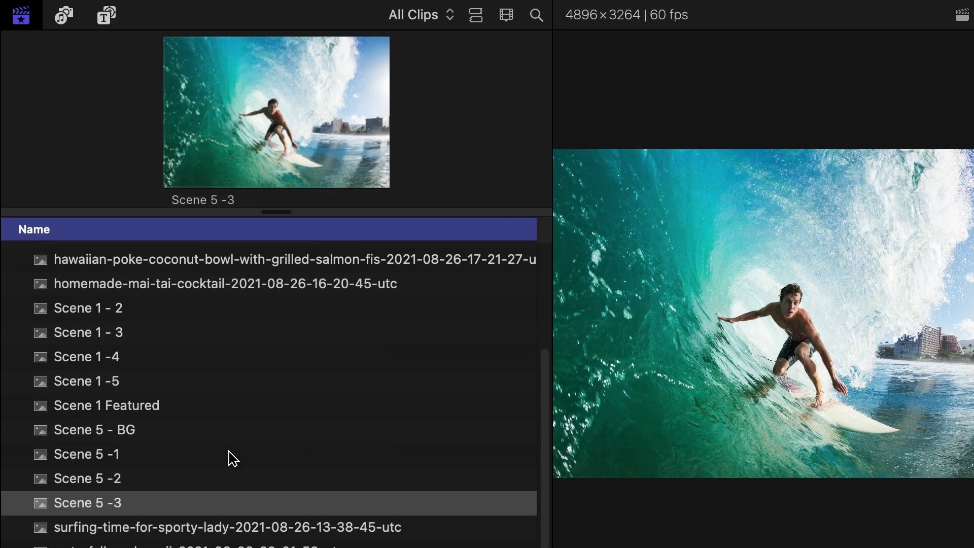
left_click(150, 412)
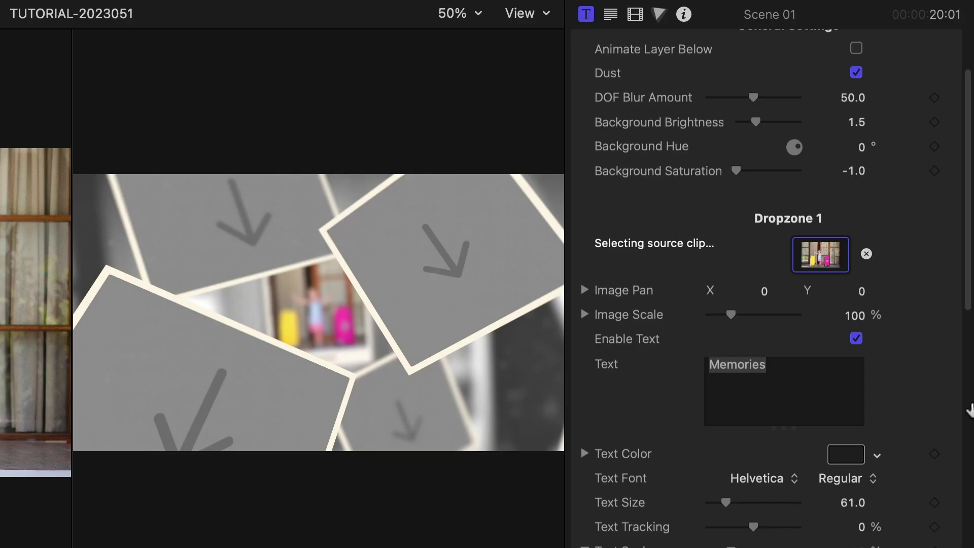
scroll(871, 465, "down", 5)
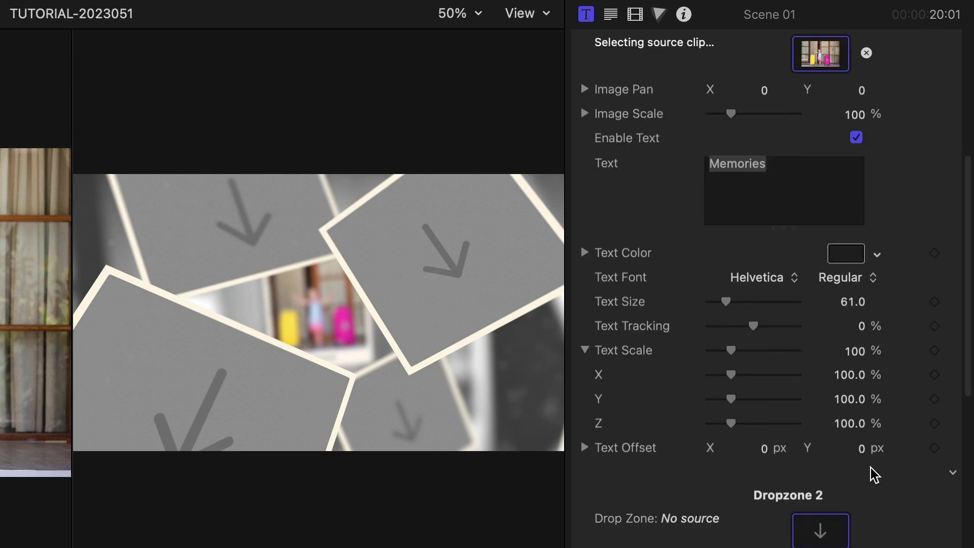
left_click(807, 516)
scroll(971, 188, "down", 3)
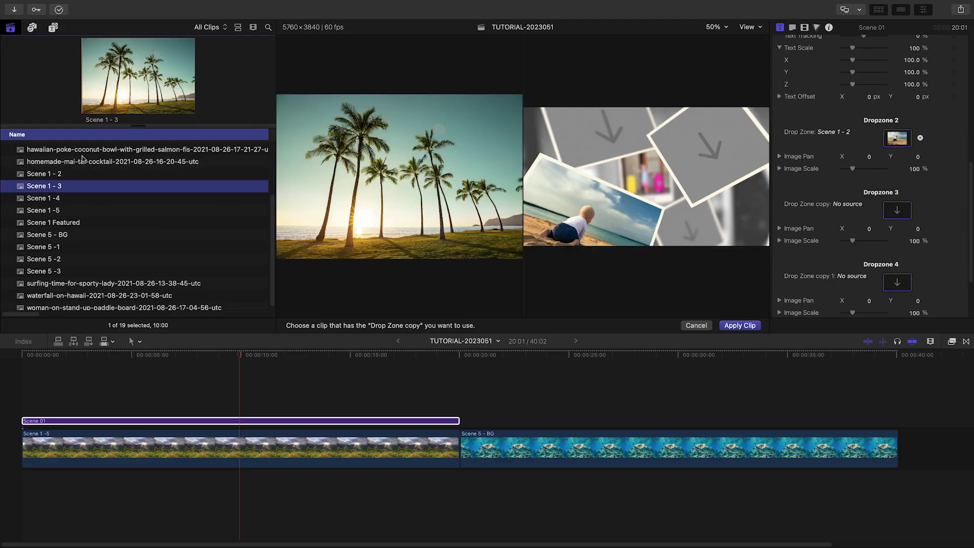
key("Down")
key("Down")
key("Down")
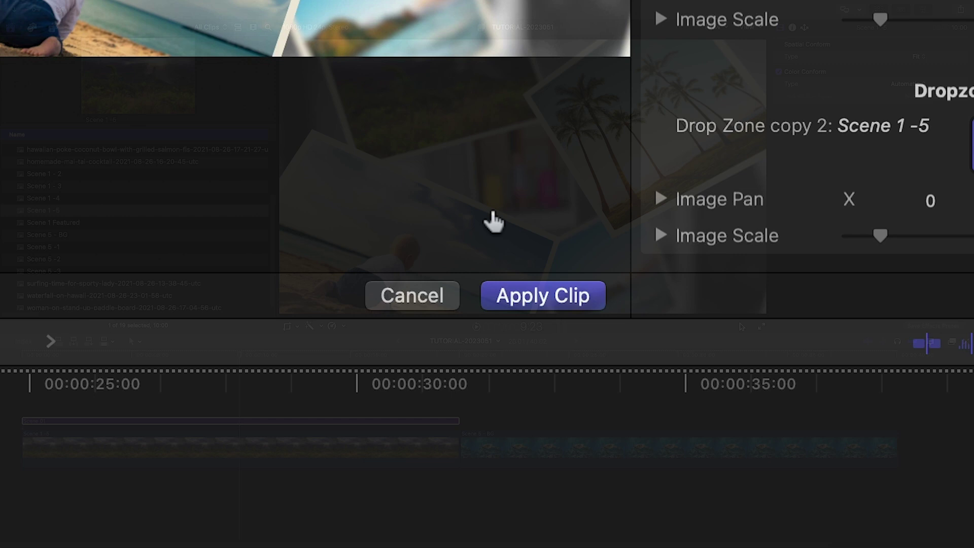
- Scale the featured photo to 128%, pan it to 6.8/18.0, and set red 'Hawaiian Vacation' text
left_click(740, 326)
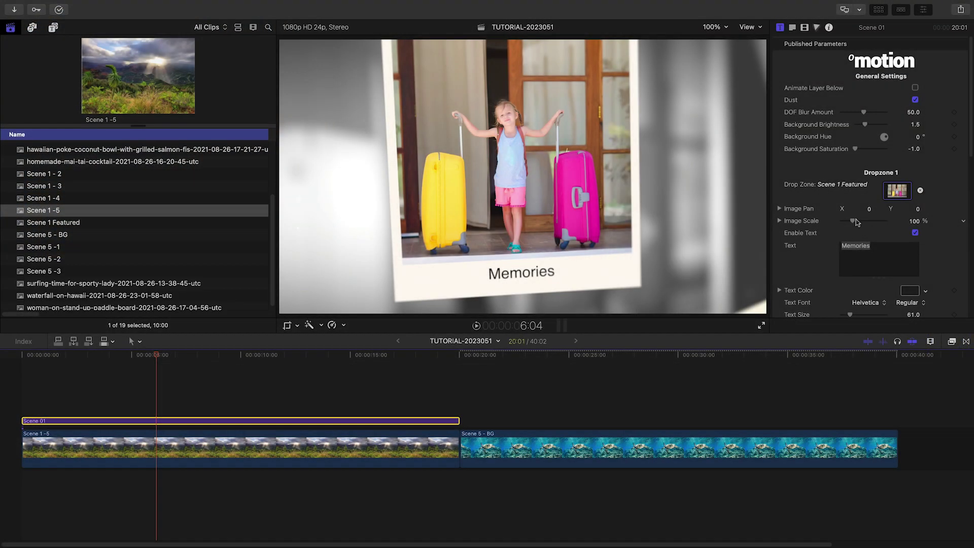
left_click_drag(854, 223, 857, 224)
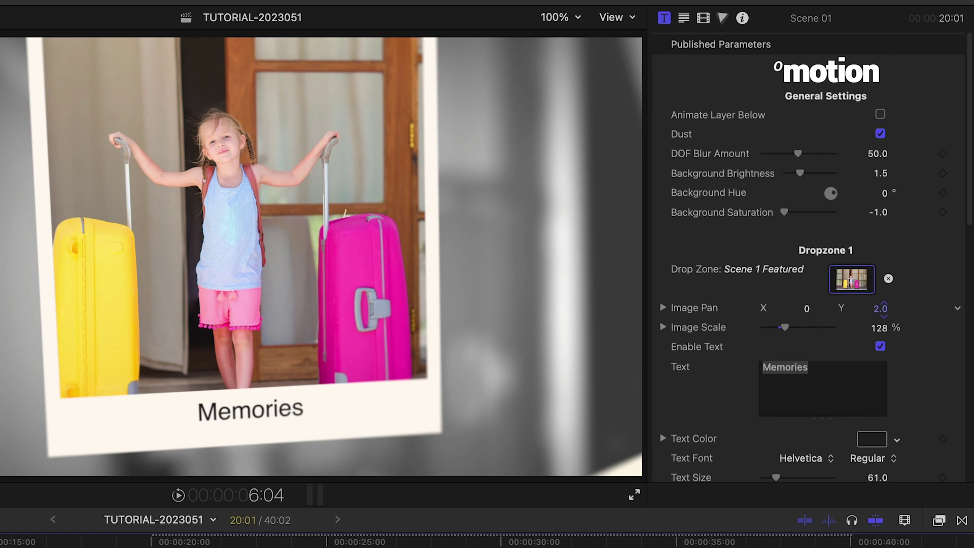
left_click_drag(917, 213, 917, 208)
type("Hawaiian")
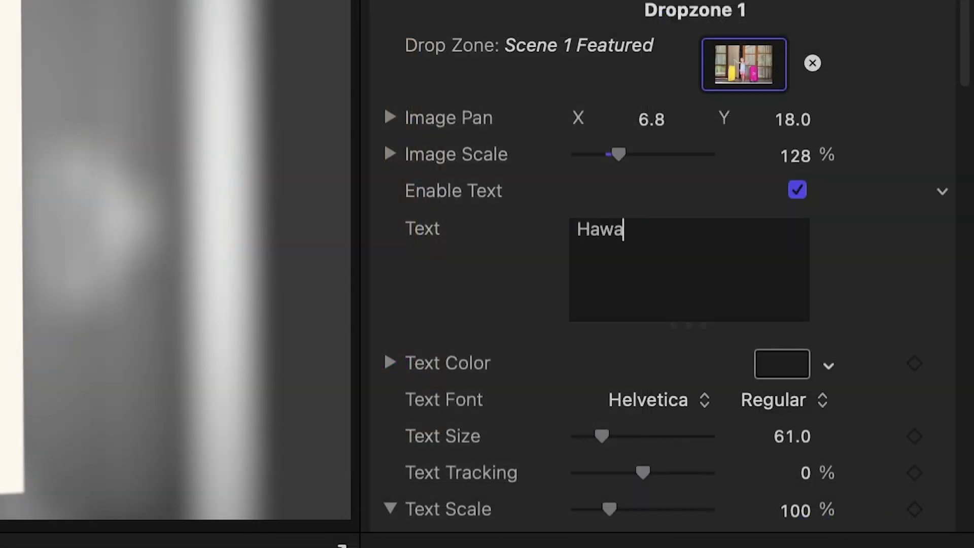
left_click(851, 481)
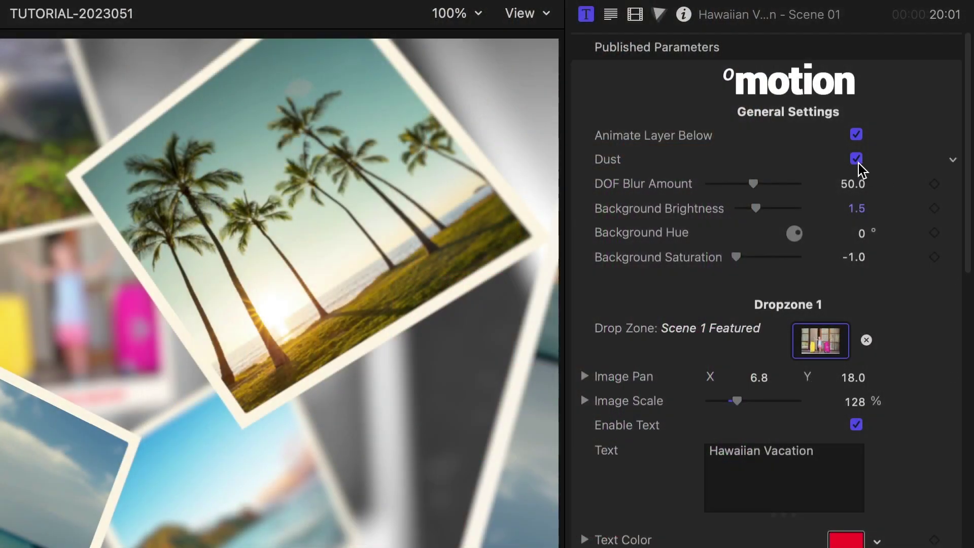
- Toggle Dust and set DOF blur 50, saturation -0.28, brightness 1.23 and hue 41° on Scene 01
left_click(857, 160)
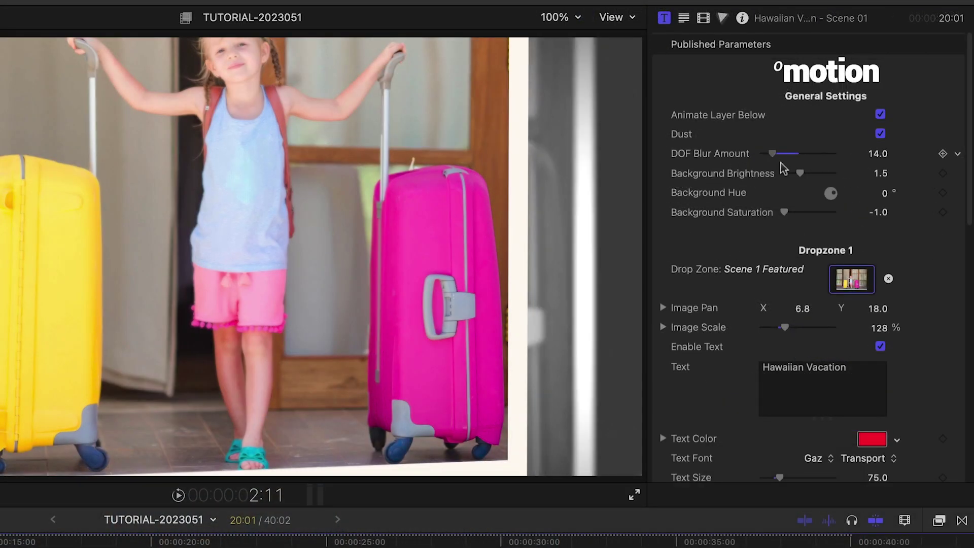
left_click_drag(781, 163, 714, 172)
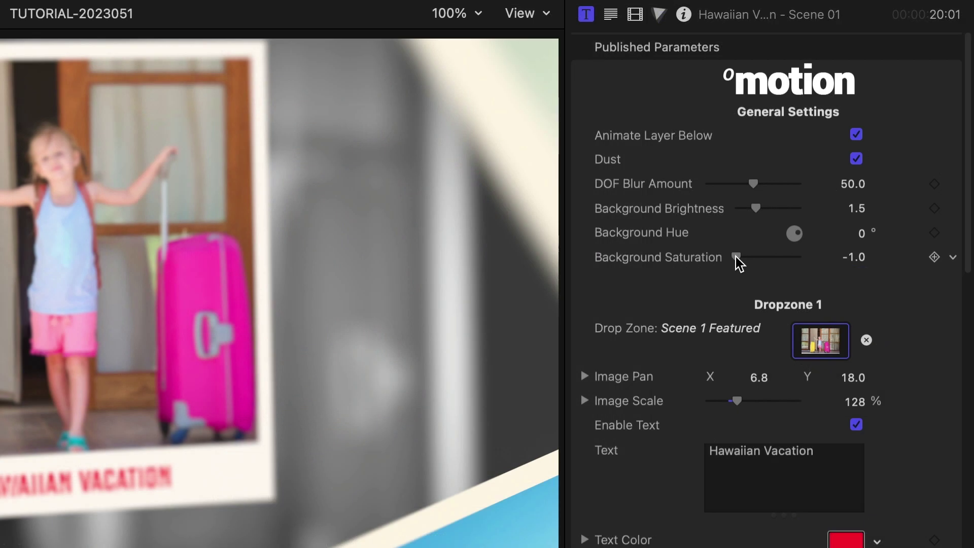
left_click_drag(735, 257, 749, 257)
left_click_drag(760, 216, 757, 216)
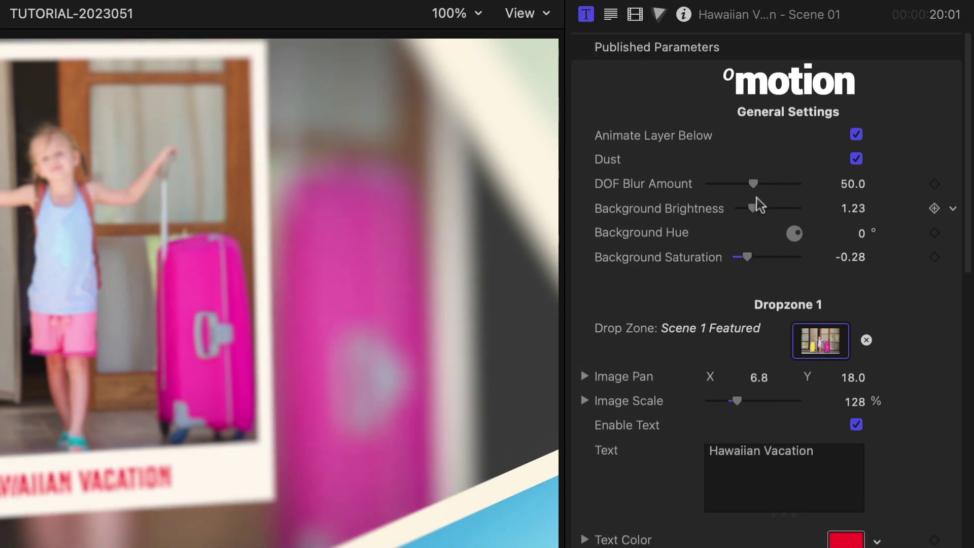
left_click_drag(859, 236, 859, 218)
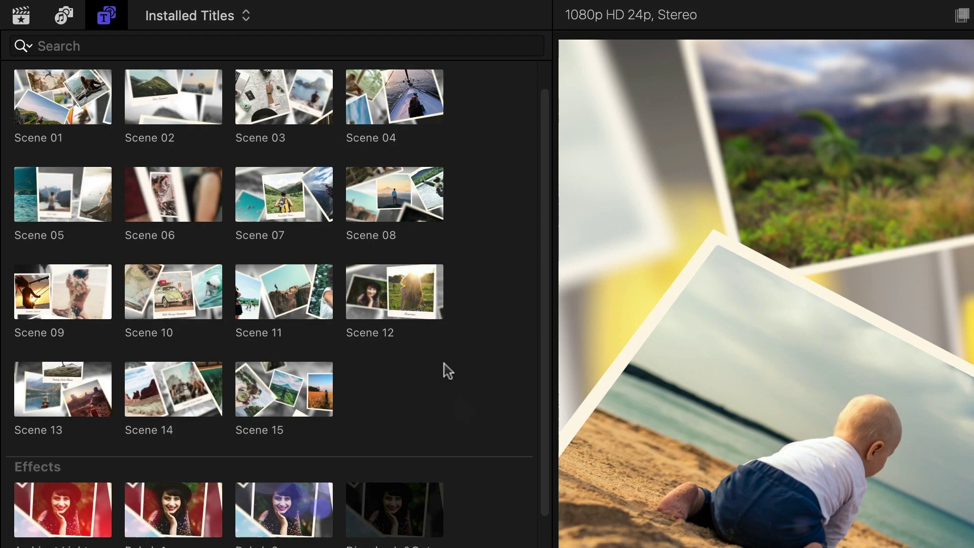
- Add Scene 05 after Scene 01 and fill its drop zones with the Scene 5 photos
left_click_drag(62, 194, 467, 420)
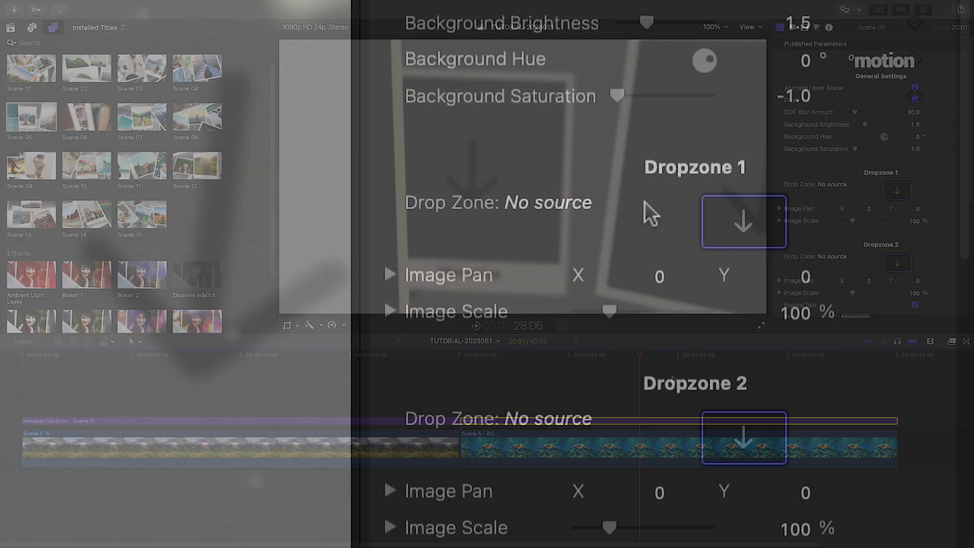
left_click(900, 189)
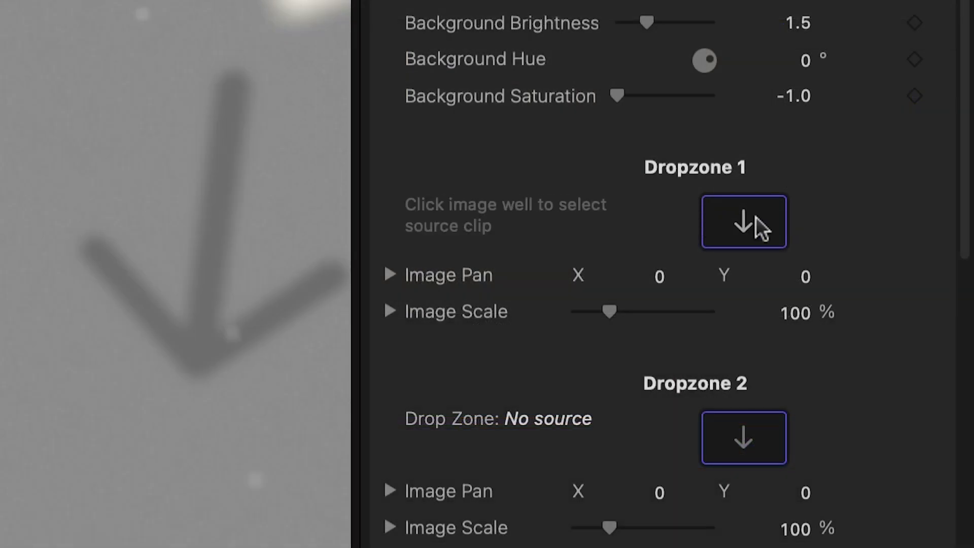
left_click(755, 217)
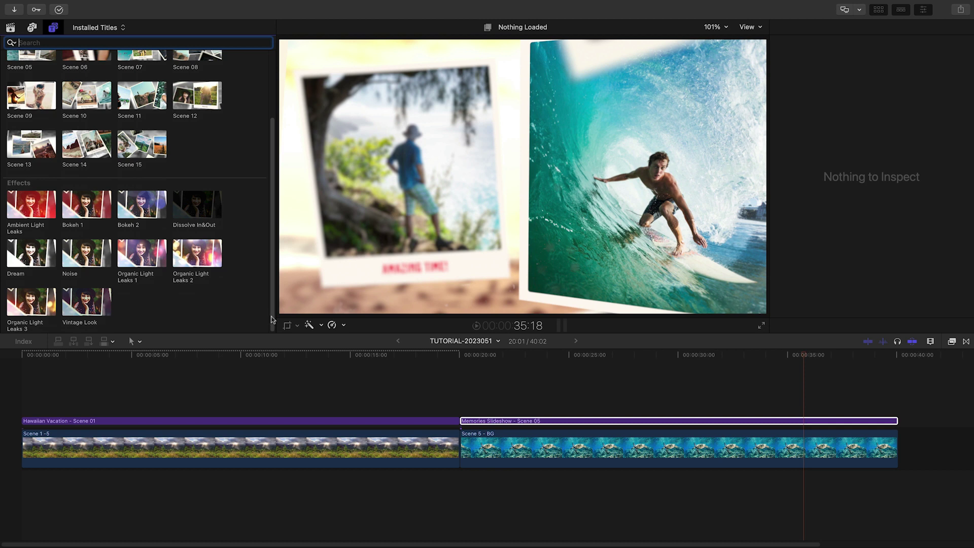
- Lay Bokeh 2 across the full 40-second slideshow with Scale 200% and Velocity 50
left_click_drag(143, 205, 20, 407)
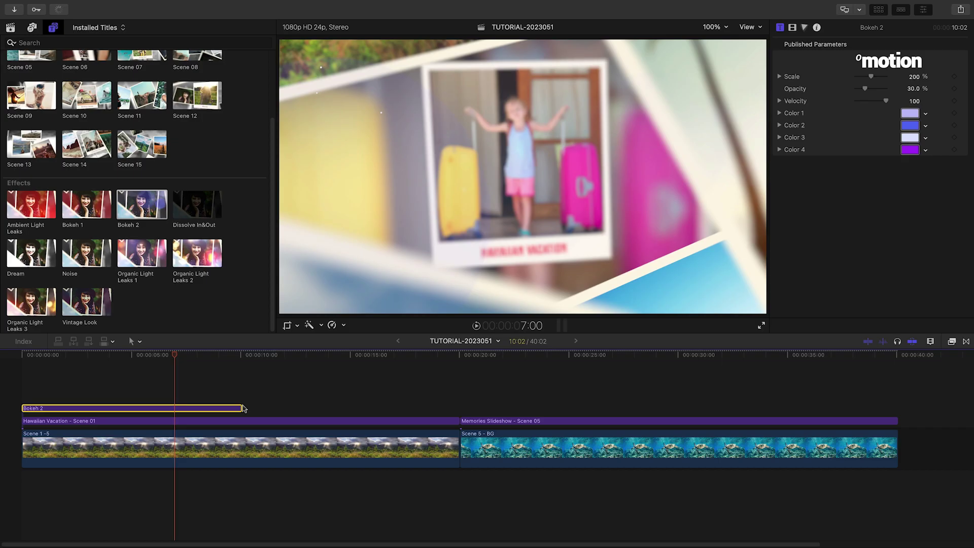
left_click_drag(483, 478, 973, 479)
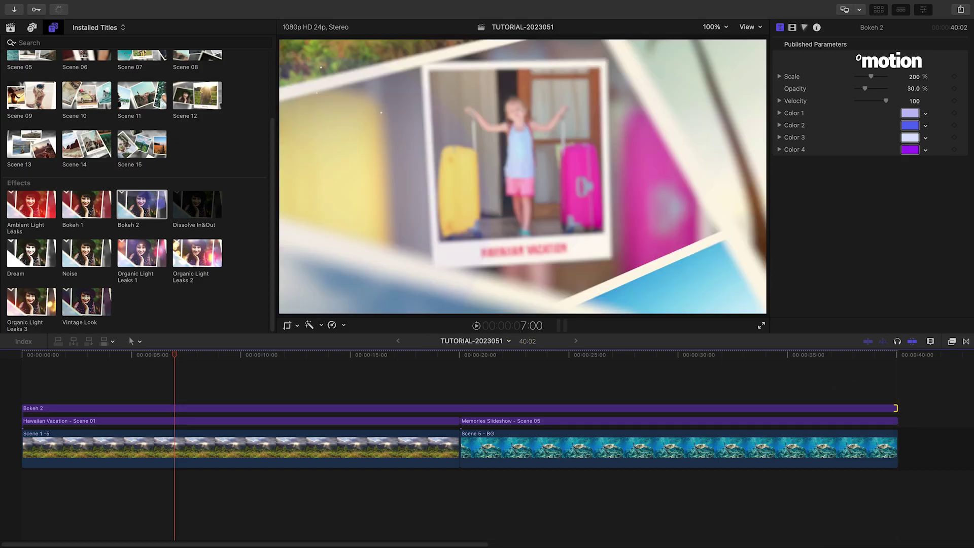
left_click(355, 407)
left_click_drag(175, 355, 260, 364)
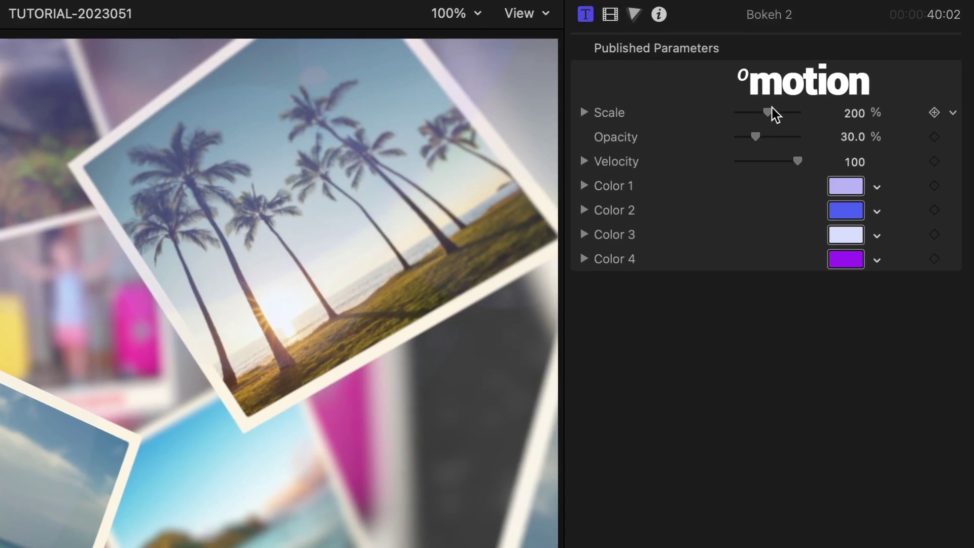
left_click_drag(876, 76, 861, 91)
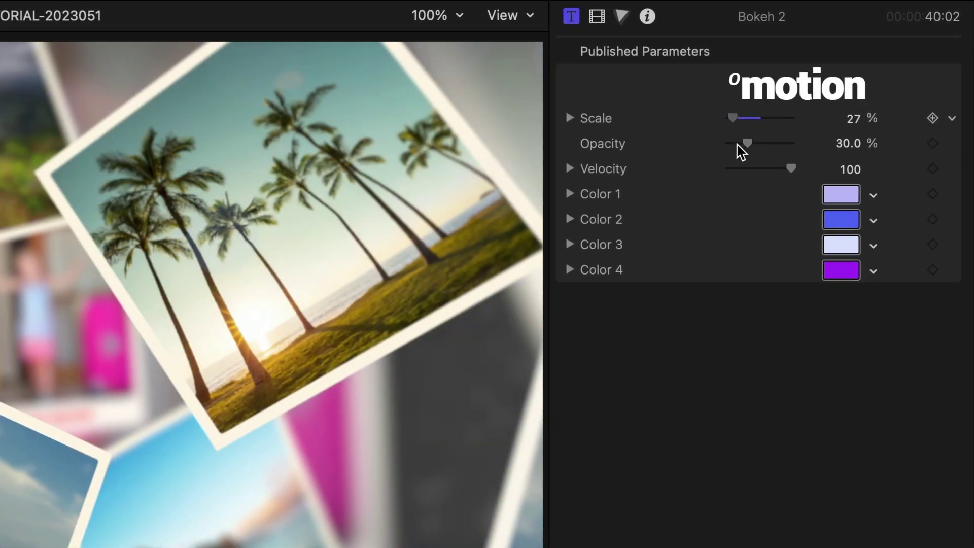
left_click_drag(738, 144, 778, 163)
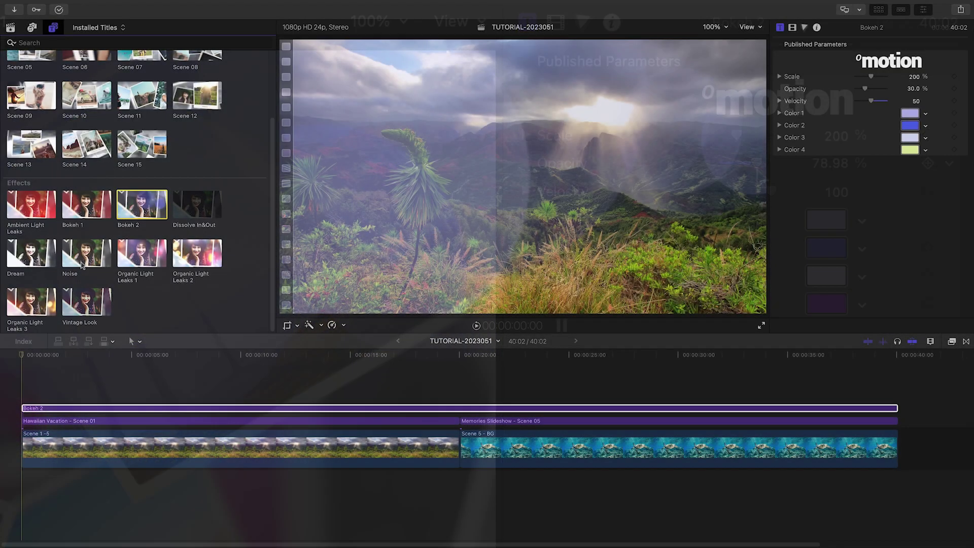
- Add Noise above Bokeh 2 with Noise Intensity 15.0% and Flicker Amplitude 5.0%
left_click_drag(82, 264, 895, 395)
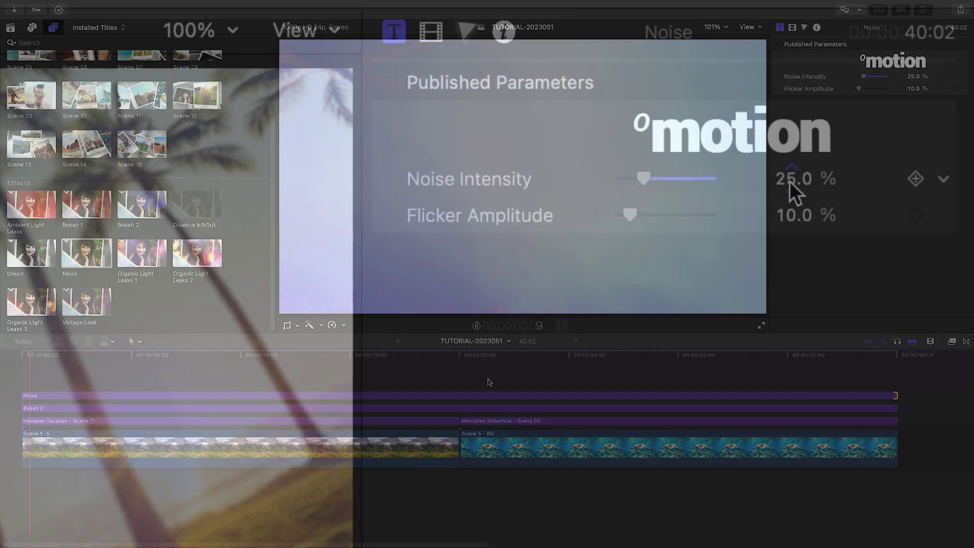
left_click(913, 76)
type("15")
key("Return")
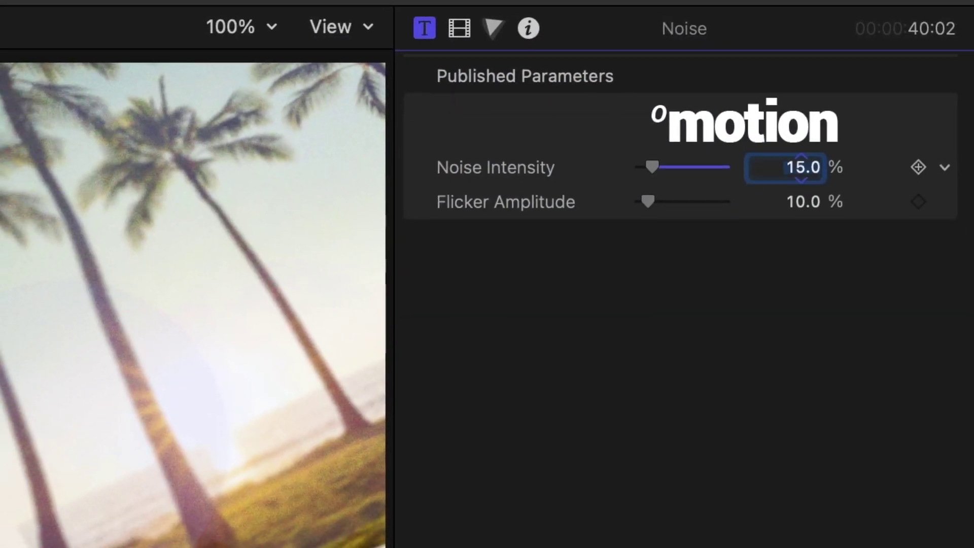
left_click(802, 202)
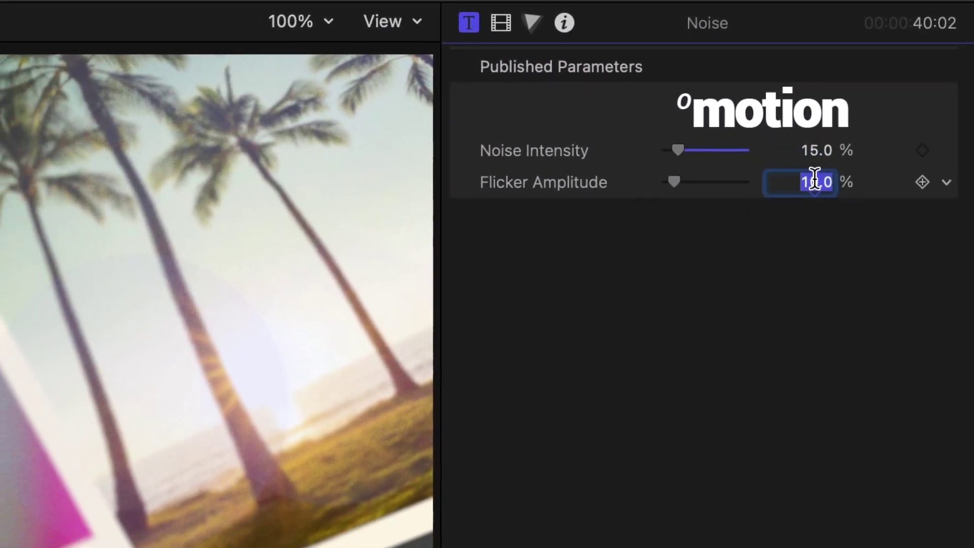
type("5")
key("Return")
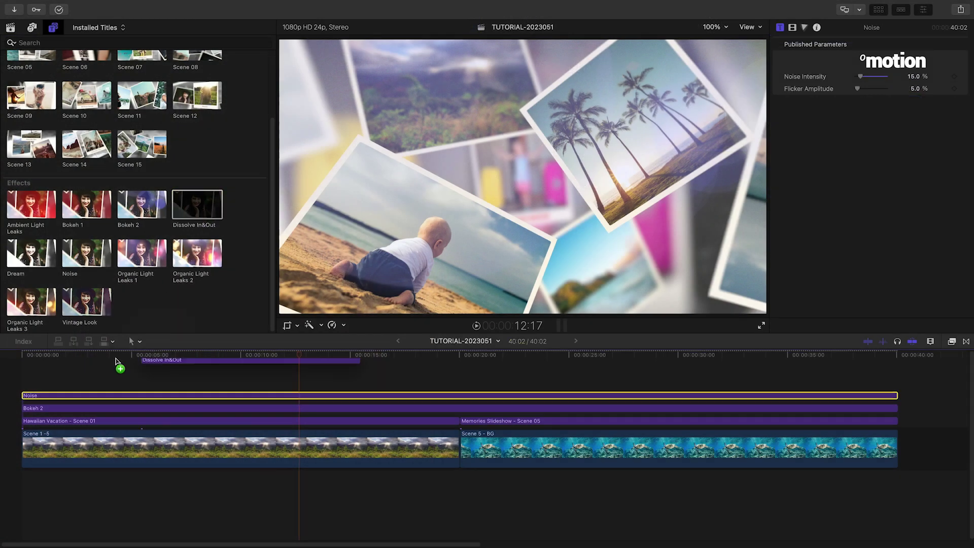
- Add a 20-second Dissolve In&Out over Scene 01, copy it over Scene 05, and make it white
left_click_drag(120, 363, 31, 383)
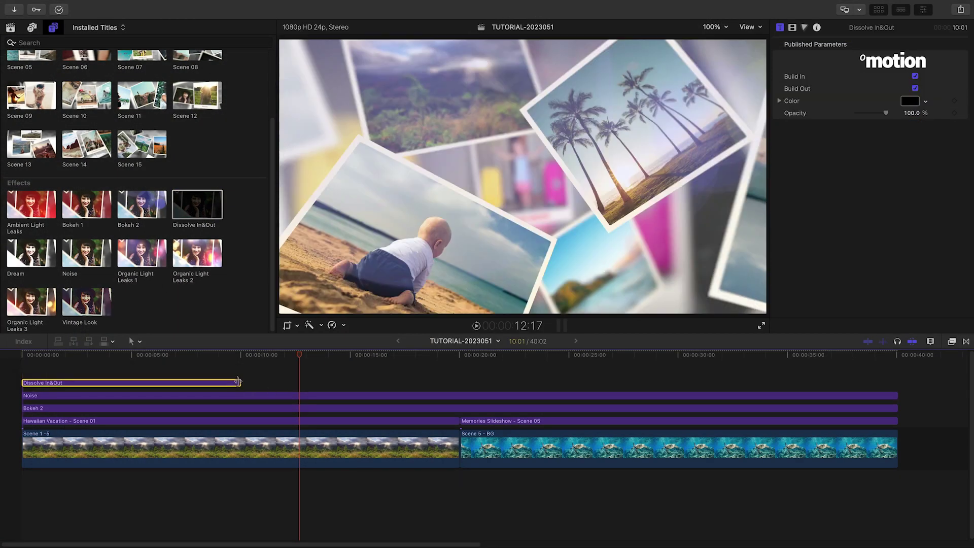
left_click_drag(238, 381, 459, 382)
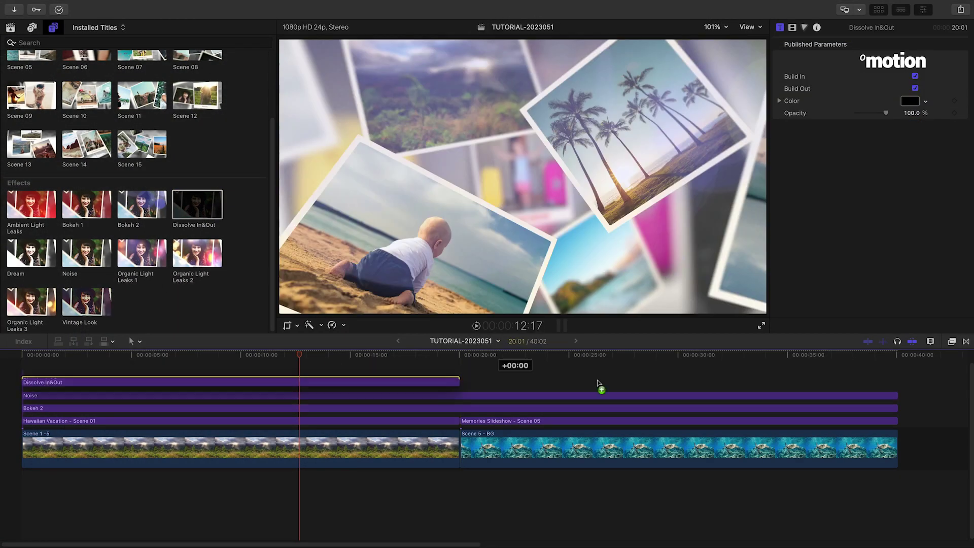
left_click_drag(597, 383, 829, 382)
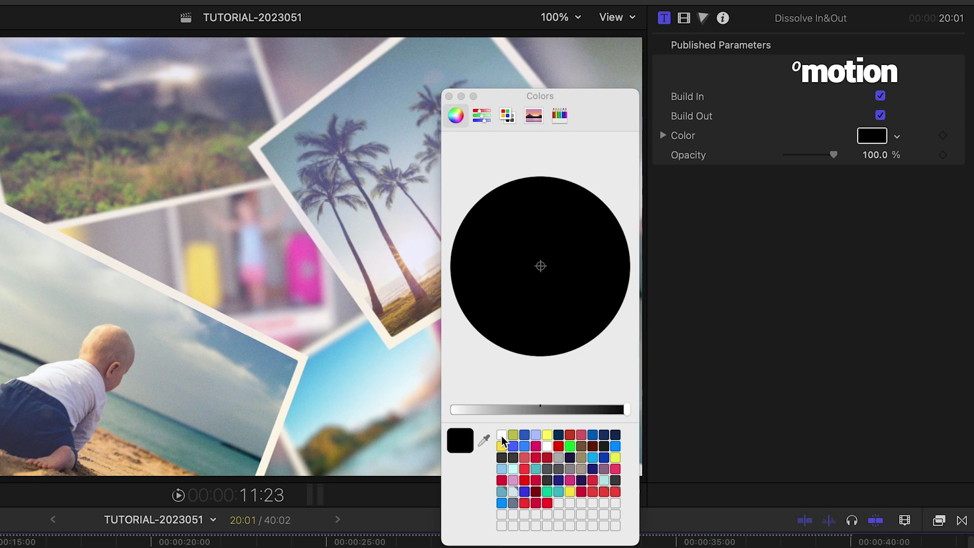
left_click(449, 97)
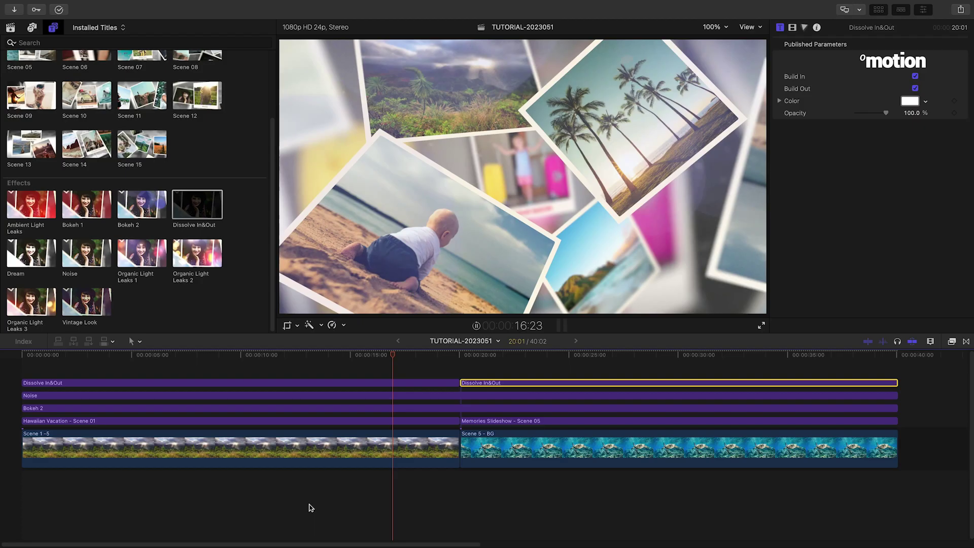